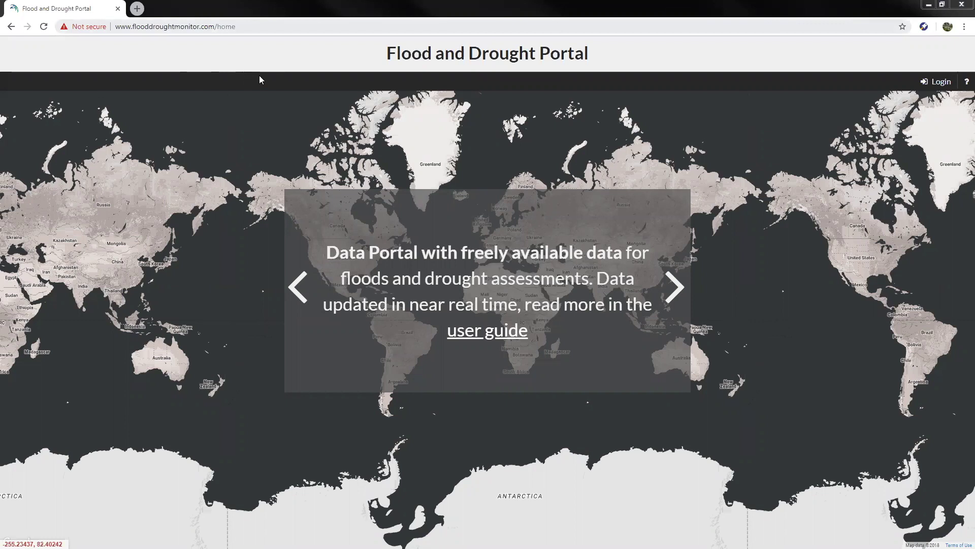
Log in to the portal with the account password and open the Data and Information app
{"action": "key", "text": "ctrl+l"}
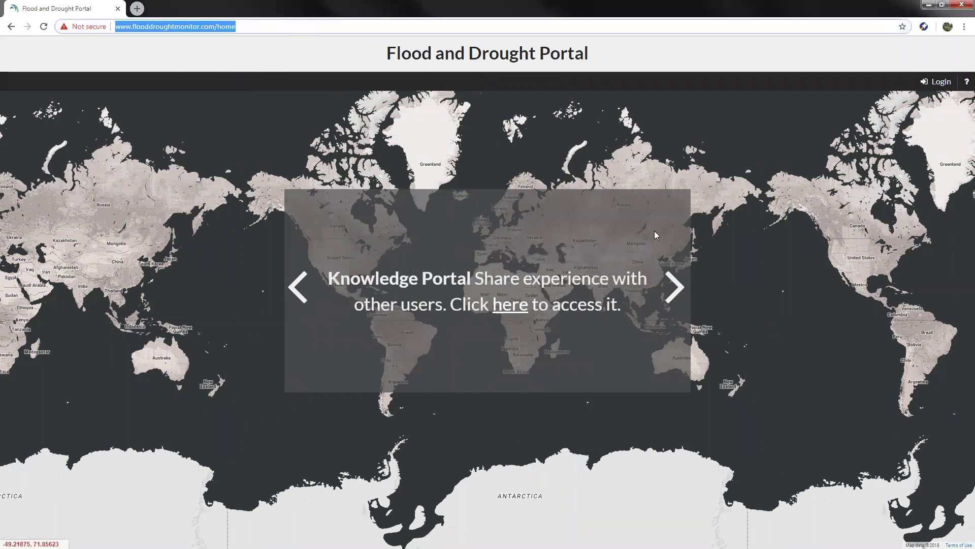
{"action": "left_click", "coordinate": [943, 84]}
{"action": "left_click", "coordinate": [416, 311]}
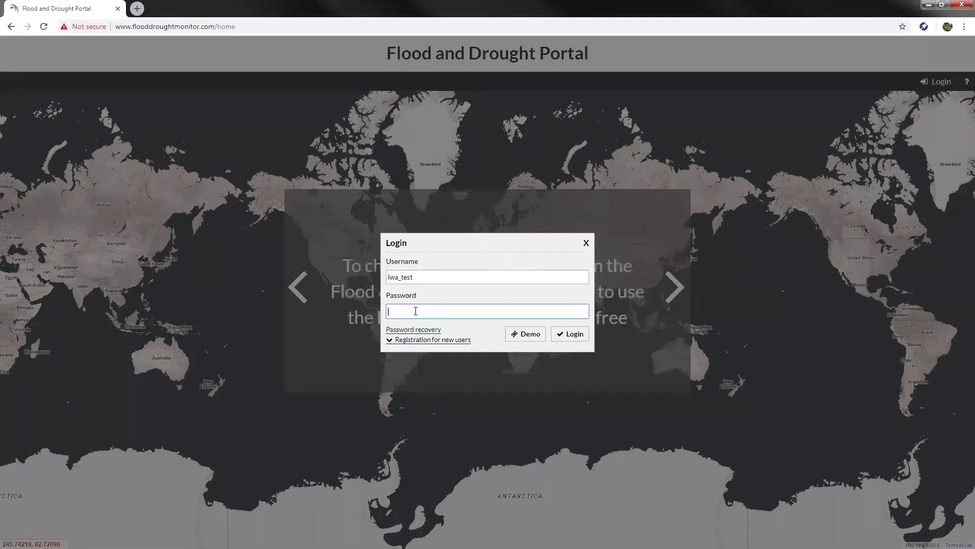
{"action": "type", "text": "**********"}
{"action": "key", "text": "Return"}
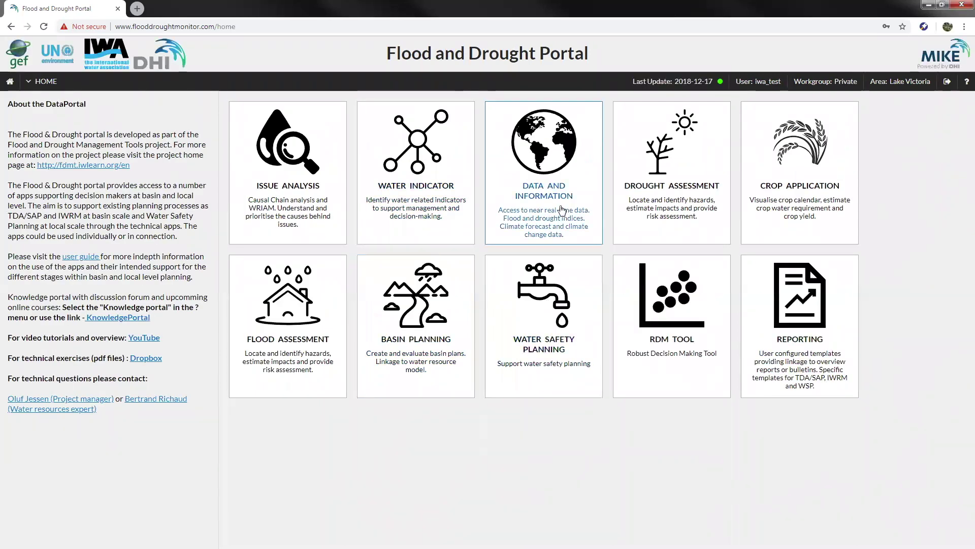
{"action": "left_click", "coordinate": [548, 197]}
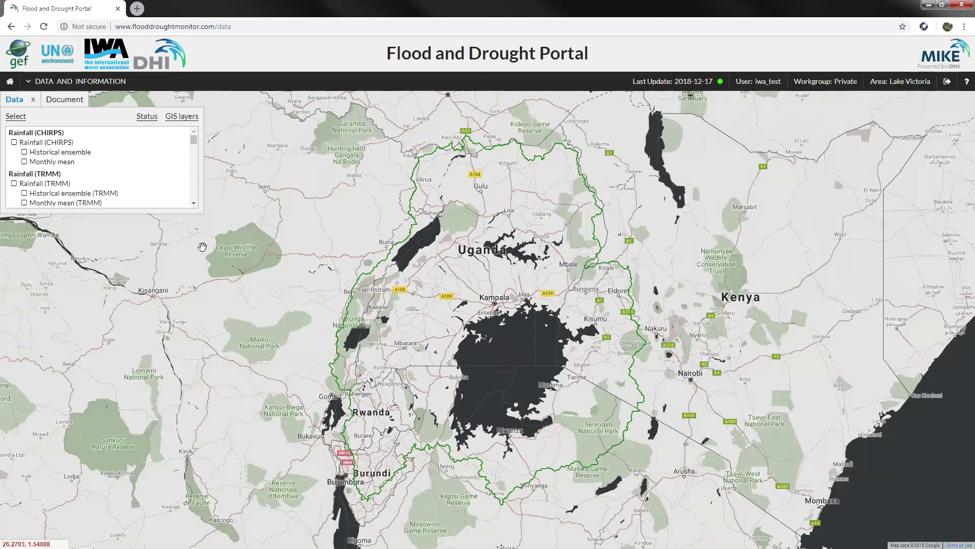
Deselect the CHIRPS Historical ensemble in the favourite data selection and update the dataset list
{"action": "left_click", "coordinate": [19, 120]}
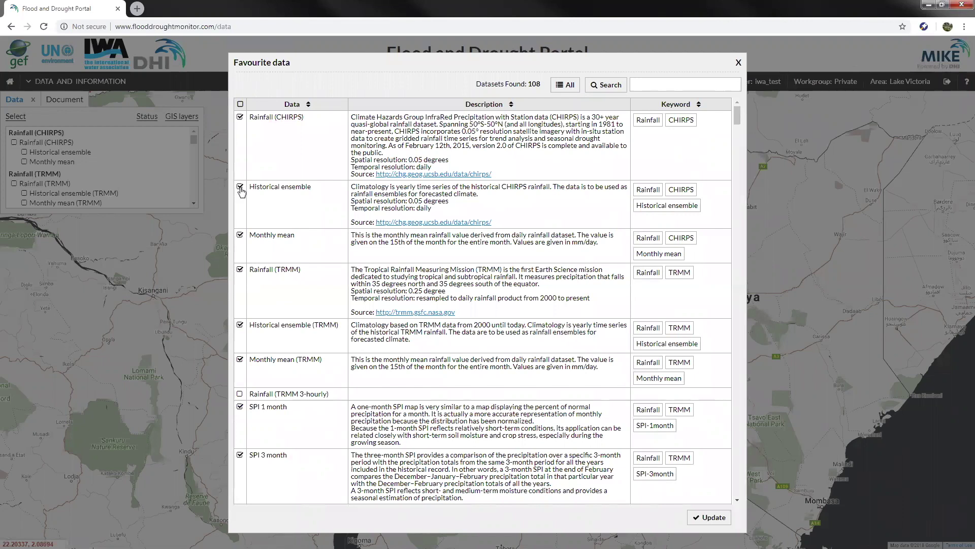
{"action": "left_click", "coordinate": [241, 187]}
{"action": "left_click", "coordinate": [714, 518]}
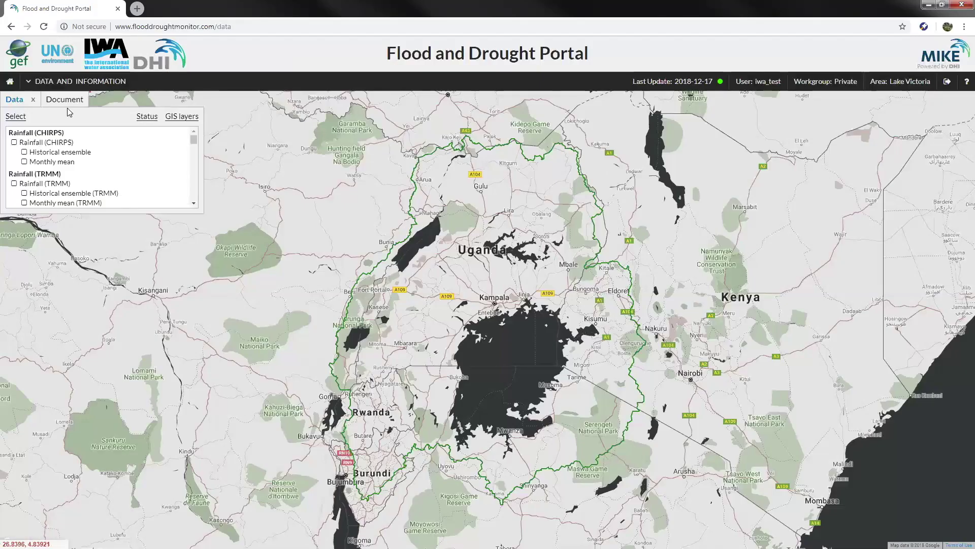
{"action": "scroll", "coordinate": [57, 154], "scroll_direction": "down", "scroll_amount": 5}
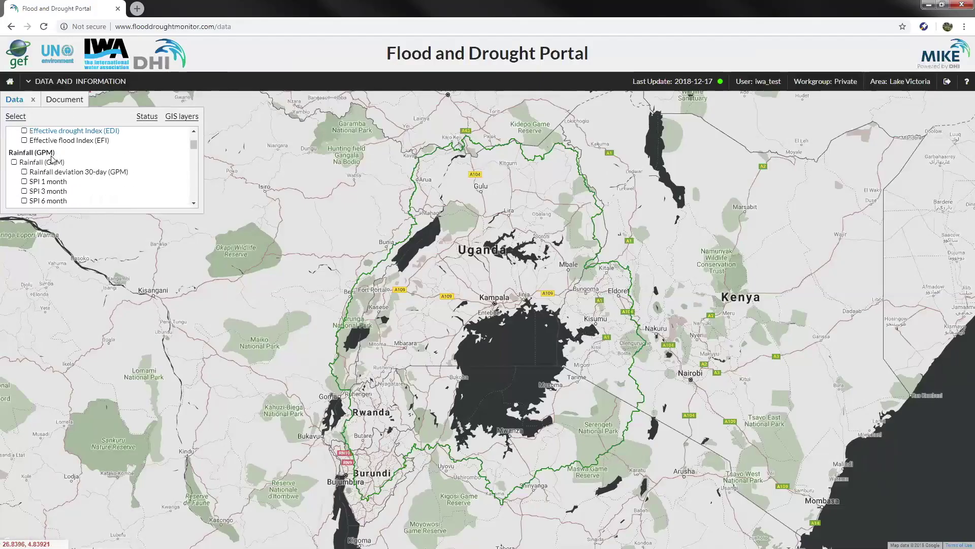
{"action": "scroll", "coordinate": [53, 160], "scroll_direction": "up", "scroll_amount": 5}
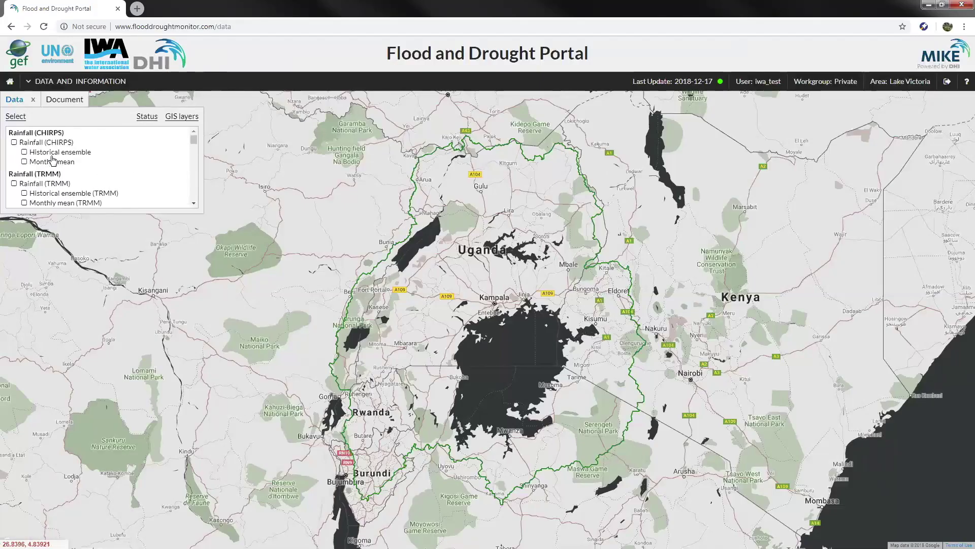
{"action": "left_click", "coordinate": [15, 116]}
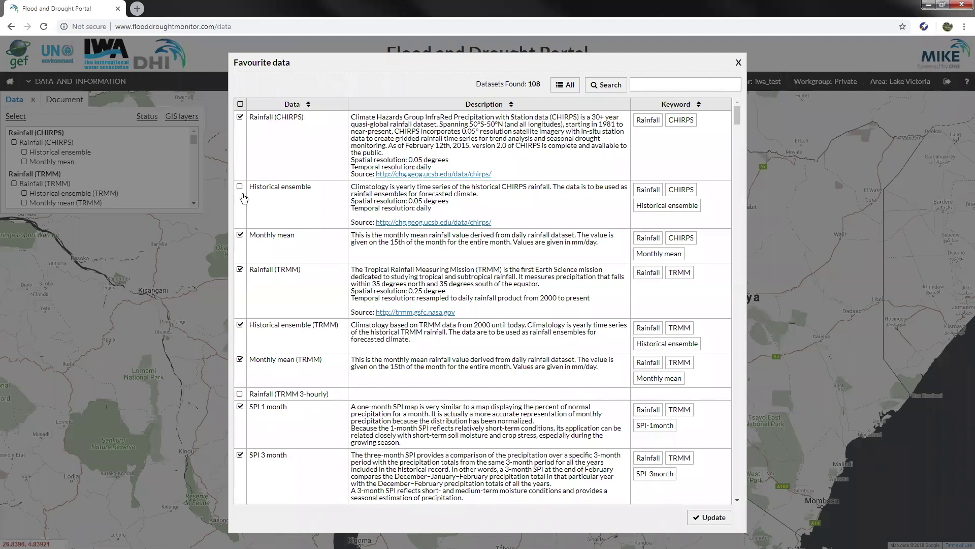
{"action": "left_click", "coordinate": [714, 516]}
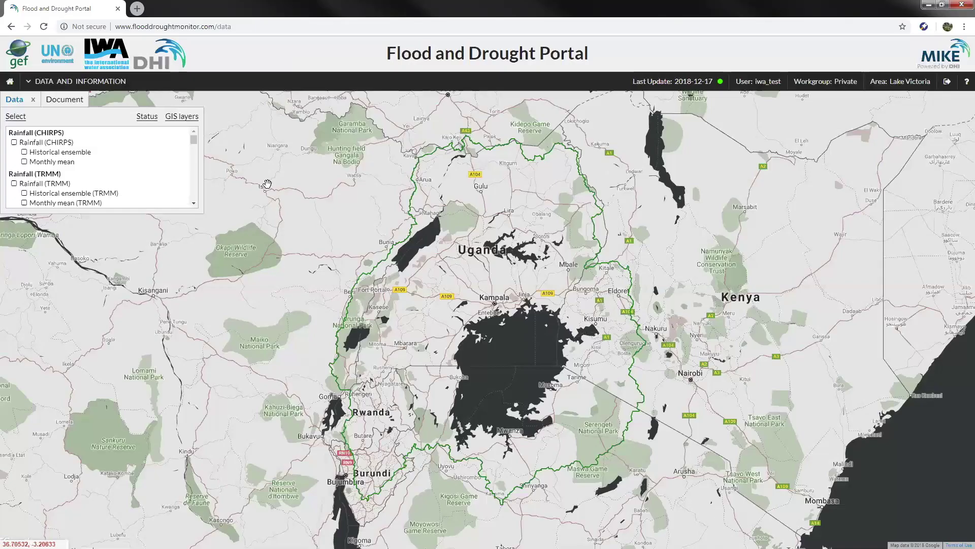
Display the Rainfall (TRMM) layer on the map and view its rainfall for 2018-03-14 and 2015-08-19
{"action": "left_click", "coordinate": [15, 183]}
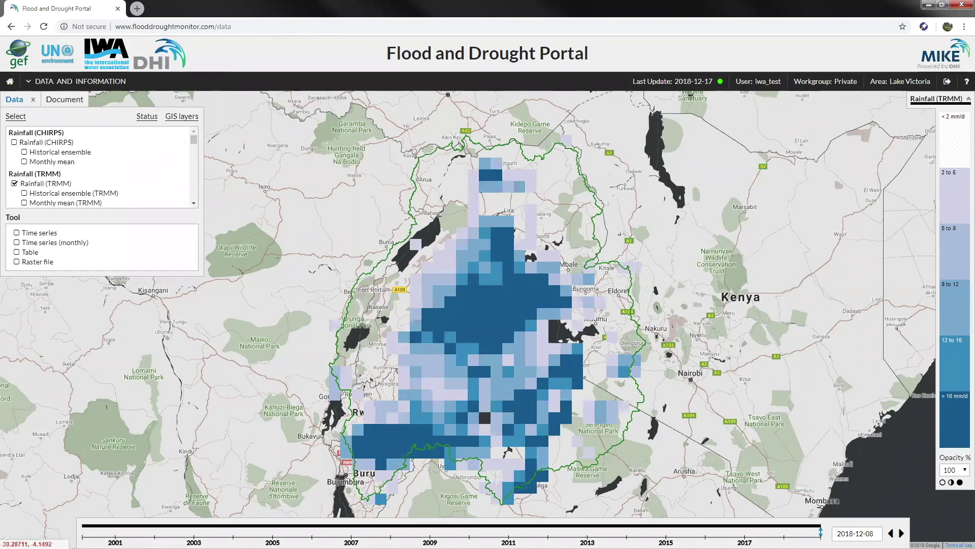
{"action": "left_click", "coordinate": [792, 531]}
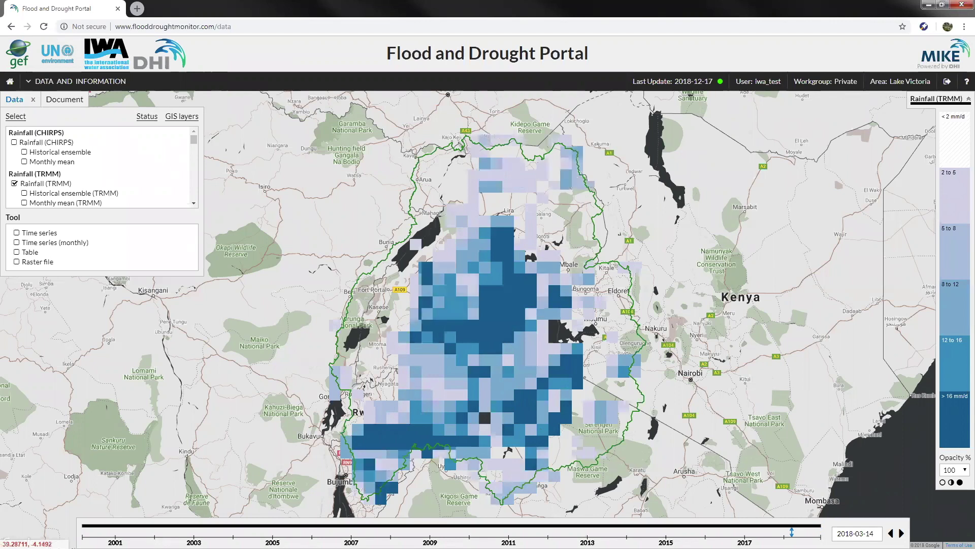
{"action": "left_click_drag", "start_coordinate": [792, 532], "coordinate": [691, 532]}
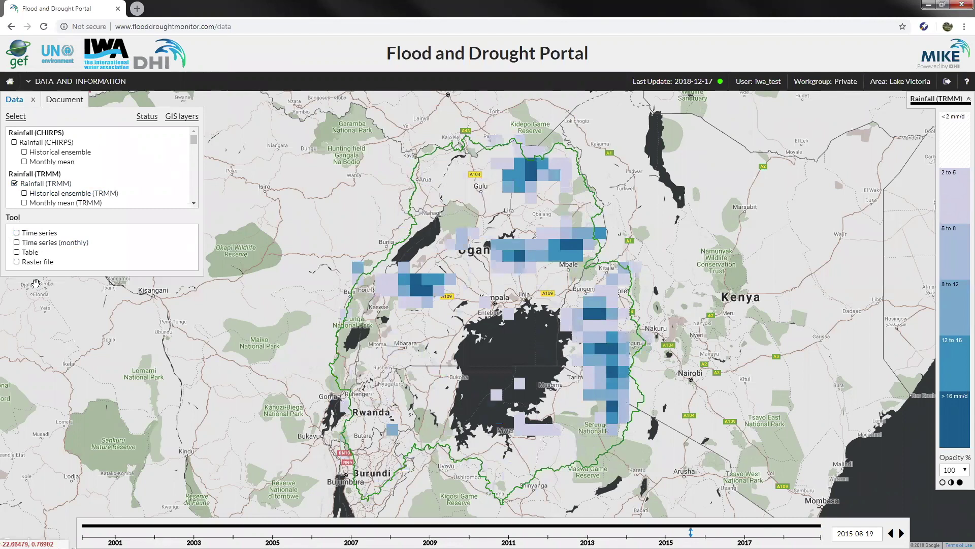
Reload the Rainfall (TRMM) layer and examine the options of its Time series, Time series (monthly), Table and Raster file tools
{"action": "left_click", "coordinate": [14, 183]}
{"action": "left_click", "coordinate": [15, 184]}
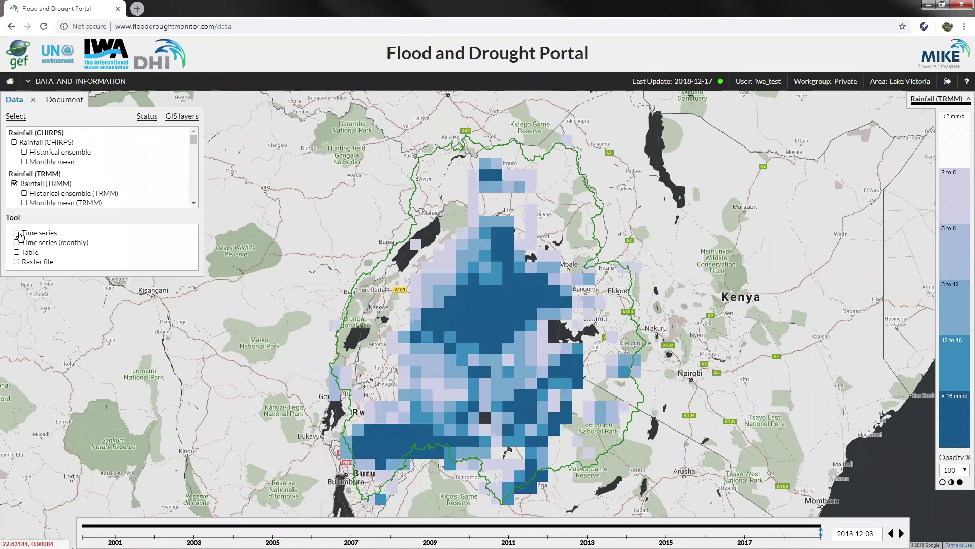
{"action": "left_click", "coordinate": [16, 233]}
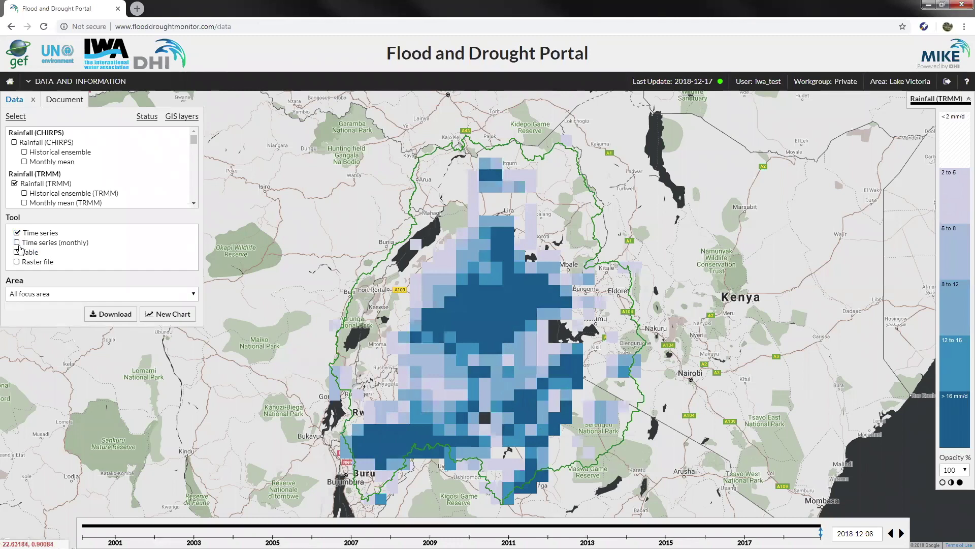
{"action": "left_click", "coordinate": [17, 243]}
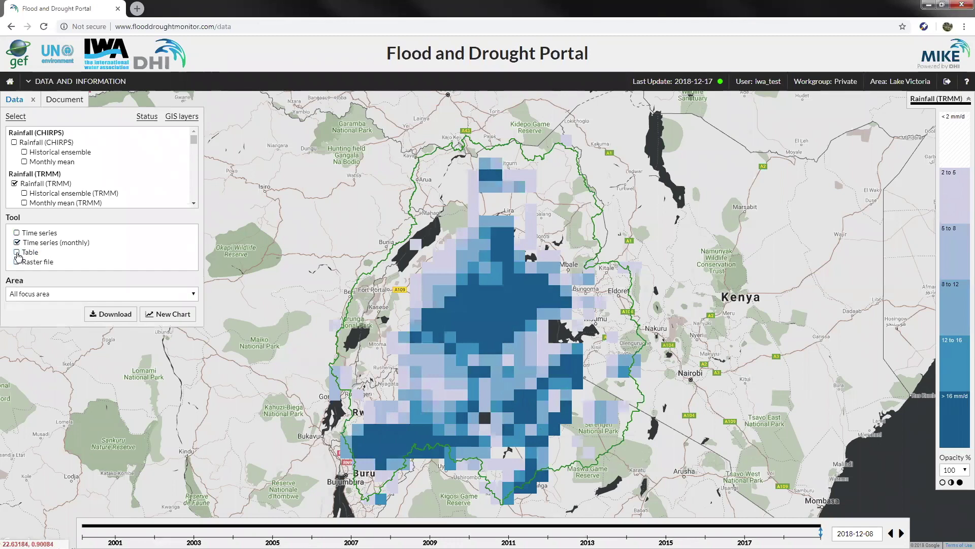
{"action": "left_click", "coordinate": [16, 253]}
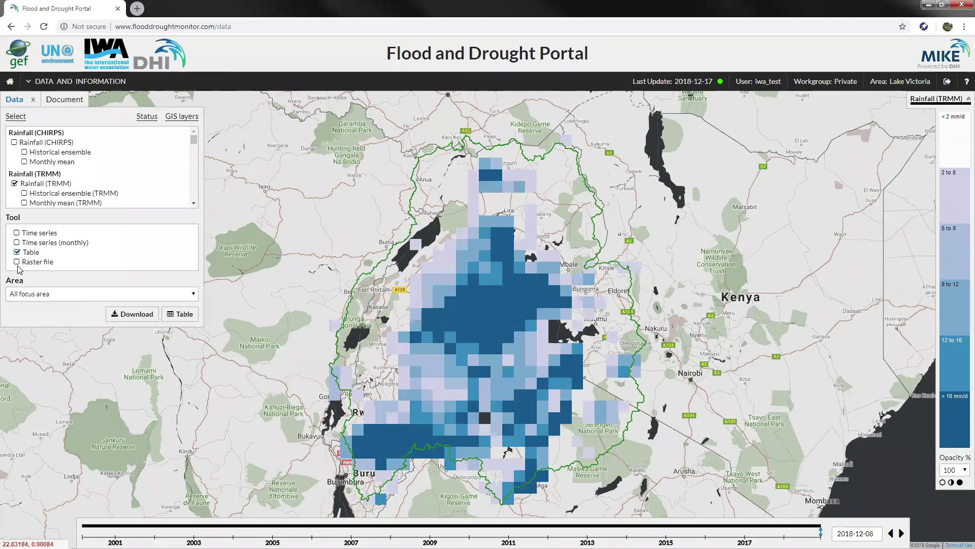
{"action": "left_click", "coordinate": [16, 263]}
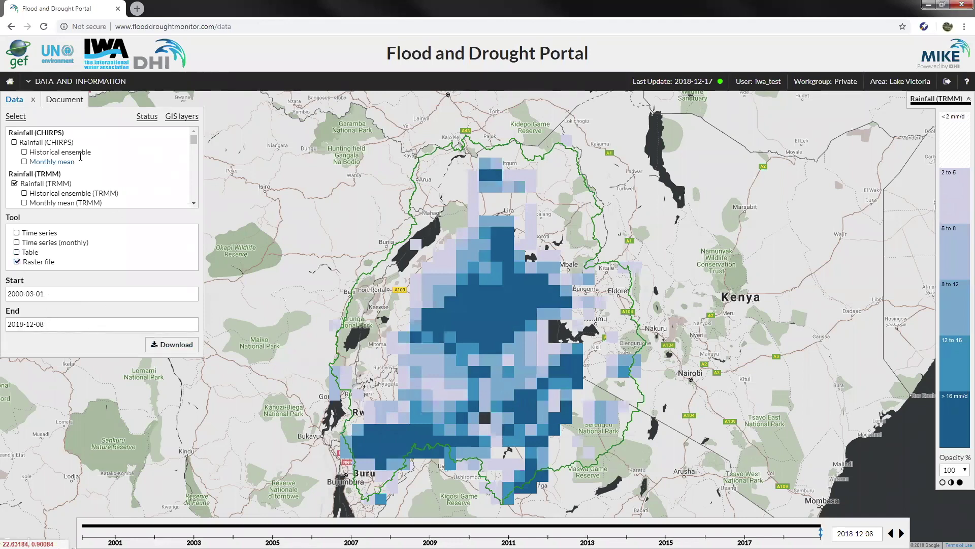
Display Historical ensemble (TRMM) and examine the options of its Time series, Time series (monthly) and Envelope plot tools
{"action": "left_click", "coordinate": [24, 194]}
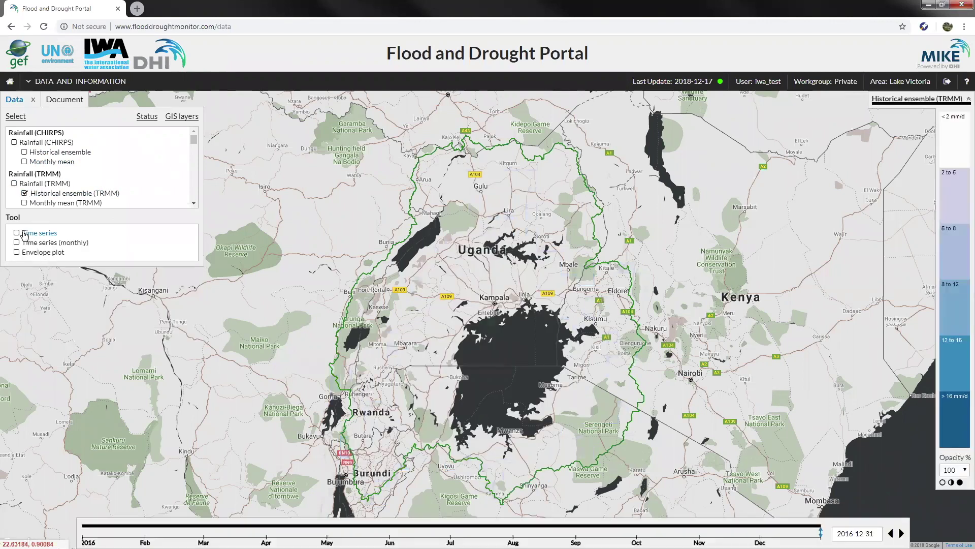
{"action": "left_click", "coordinate": [17, 233]}
{"action": "left_click", "coordinate": [16, 243]}
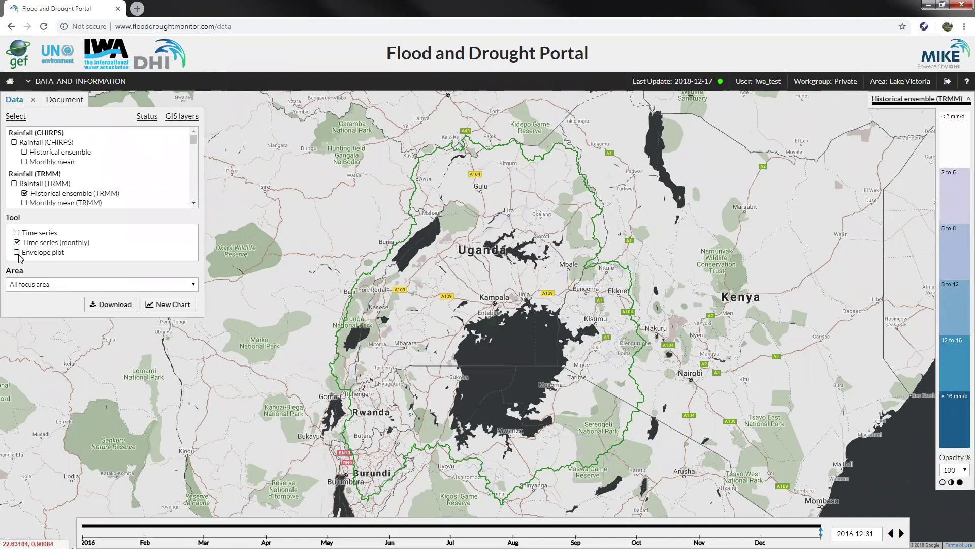
{"action": "left_click", "coordinate": [16, 253]}
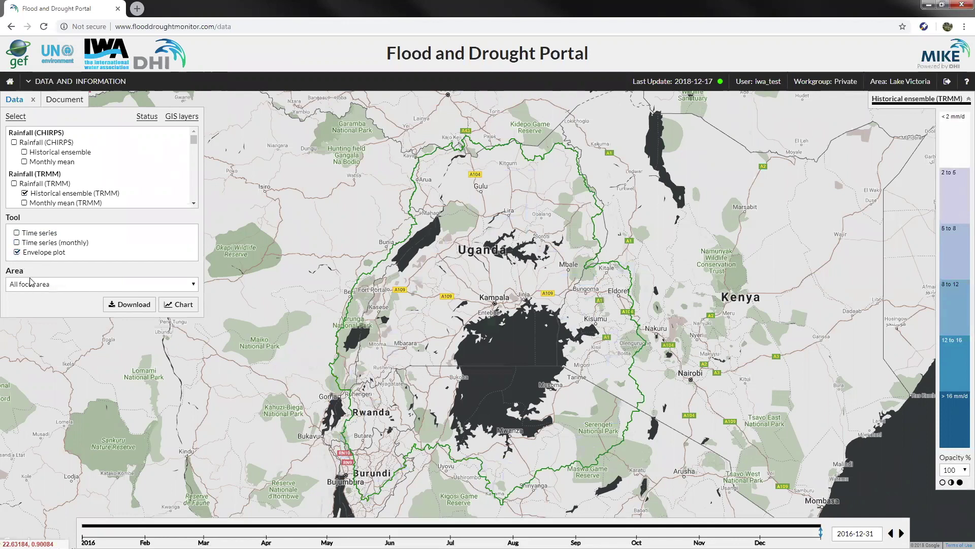
Download the Rainfall (TRMM) time series for All focus area as a CSV file
{"action": "left_click", "coordinate": [15, 184]}
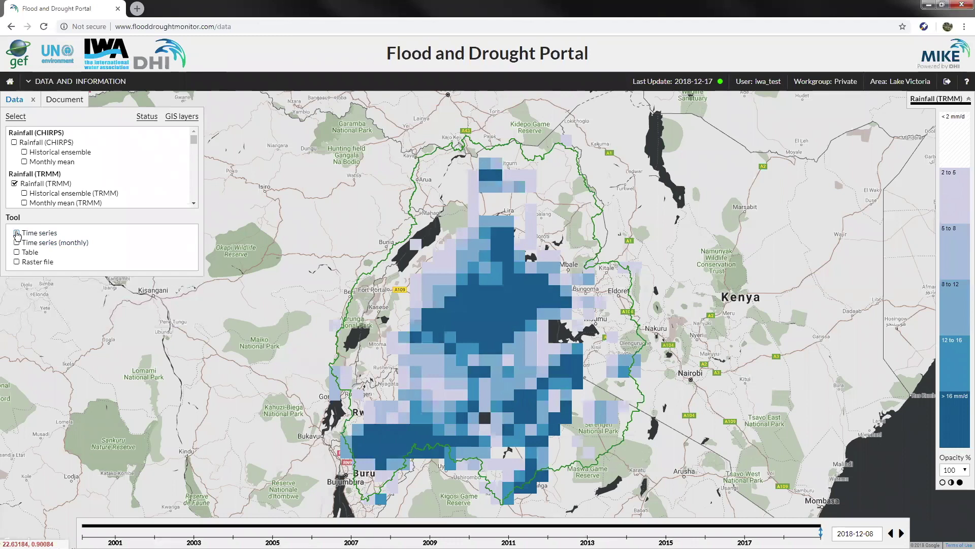
{"action": "left_click", "coordinate": [17, 234]}
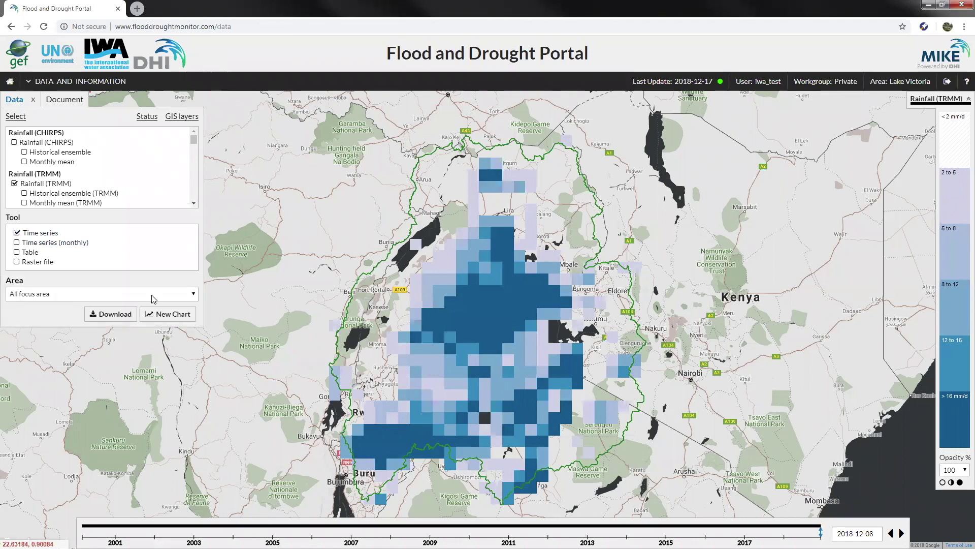
{"action": "left_click", "coordinate": [195, 294]}
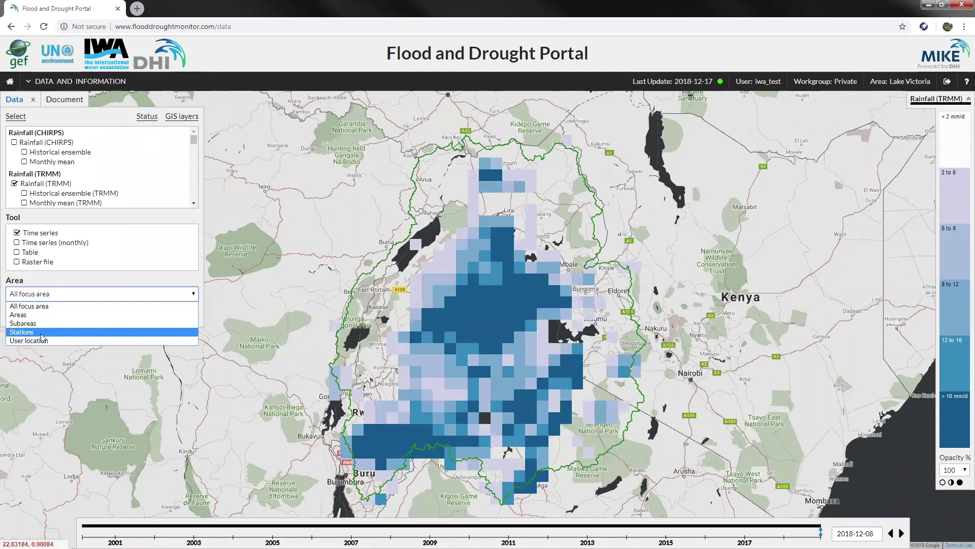
{"action": "left_click", "coordinate": [57, 308]}
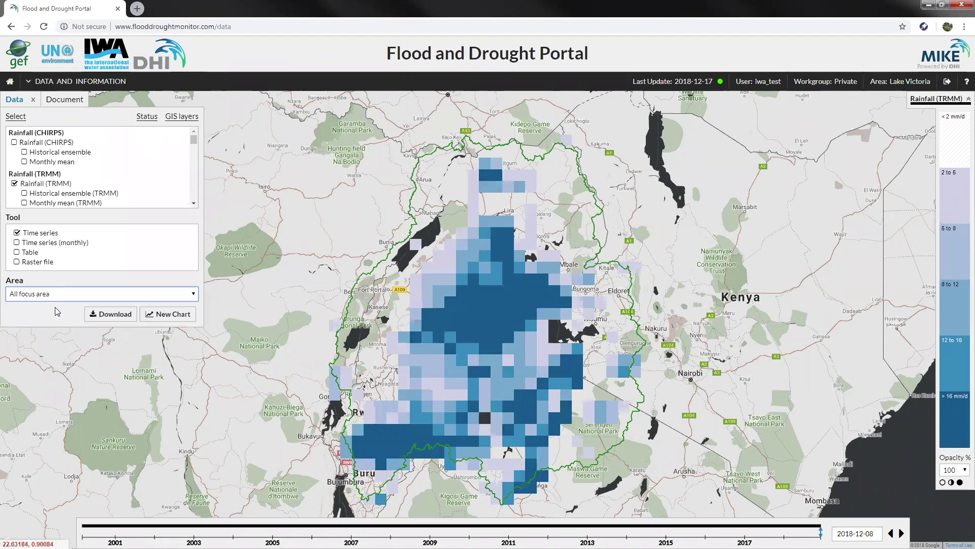
{"action": "left_click", "coordinate": [105, 313]}
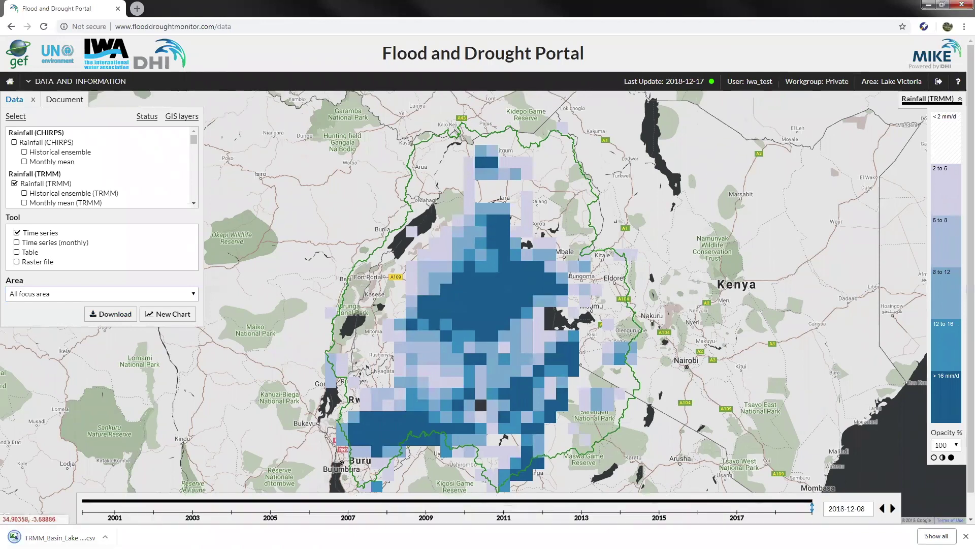
{"action": "left_click", "coordinate": [966, 536]}
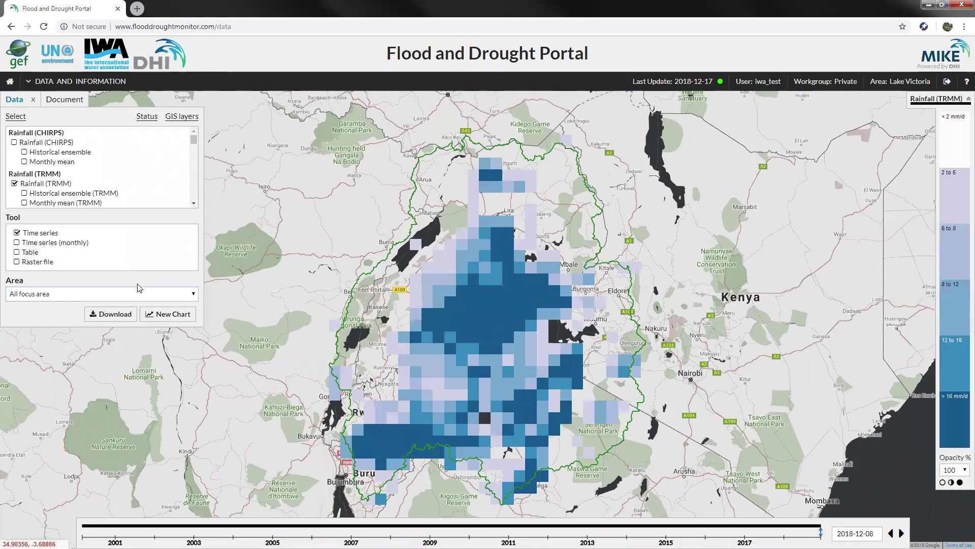
Chart the Rainfall (TRMM) time series for All focus area, and zoom and pan through the years from about 2007 to 2014
{"action": "left_click", "coordinate": [164, 316]}
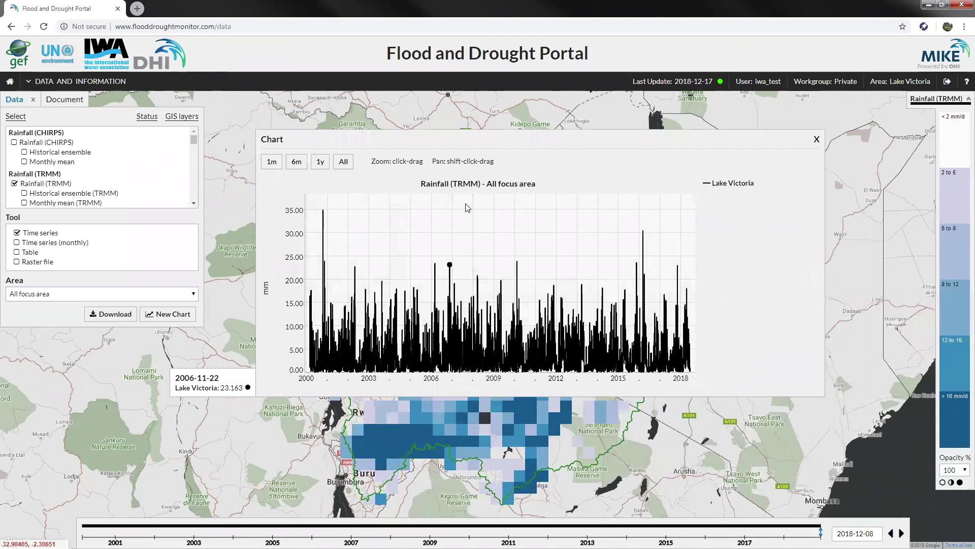
{"action": "left_click_drag", "start_coordinate": [466, 207], "coordinate": [562, 212]}
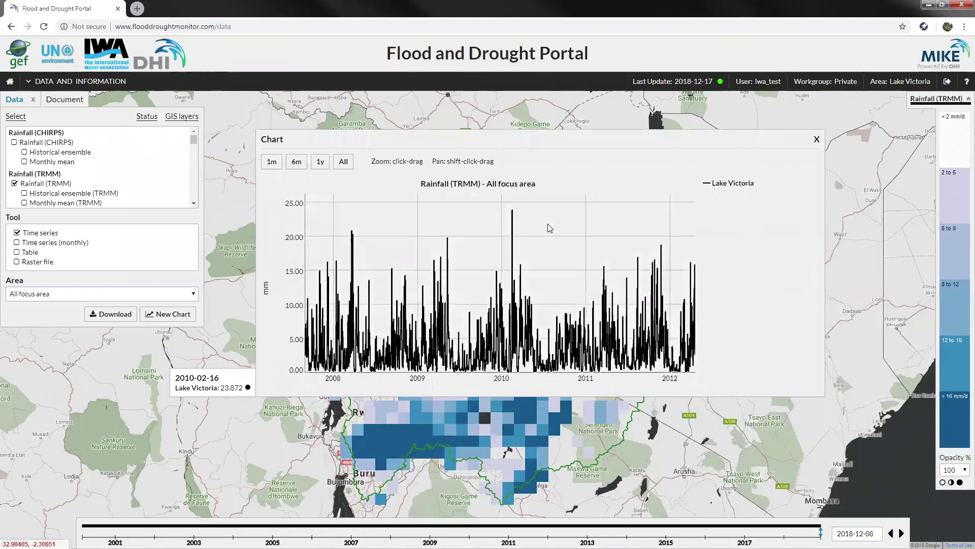
{"action": "double_click", "coordinate": [548, 225]}
{"action": "left_click_drag", "start_coordinate": [459, 202], "coordinate": [576, 208]}
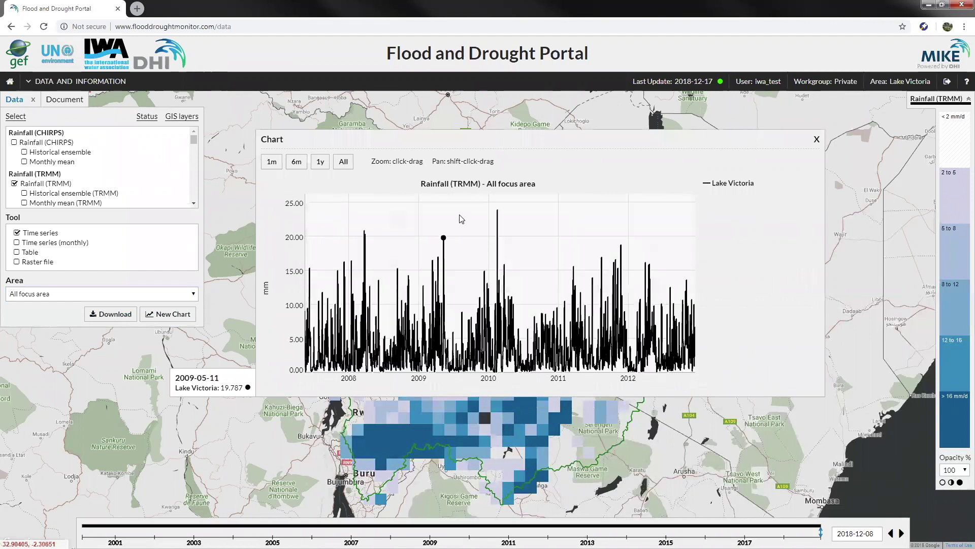
{"action": "left_click_drag", "start_coordinate": [478, 218], "coordinate": [351, 211]}
{"action": "left_click_drag", "start_coordinate": [468, 218], "coordinate": [494, 220]}
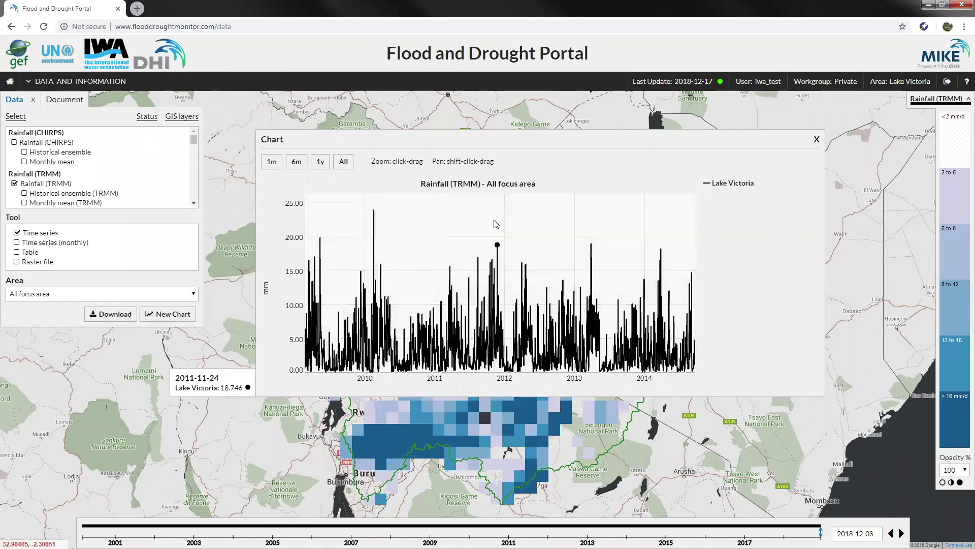
View the rainfall chart over the 1-month, 6-month and 1-year ranges and return it to the full period
{"action": "left_click", "coordinate": [277, 166]}
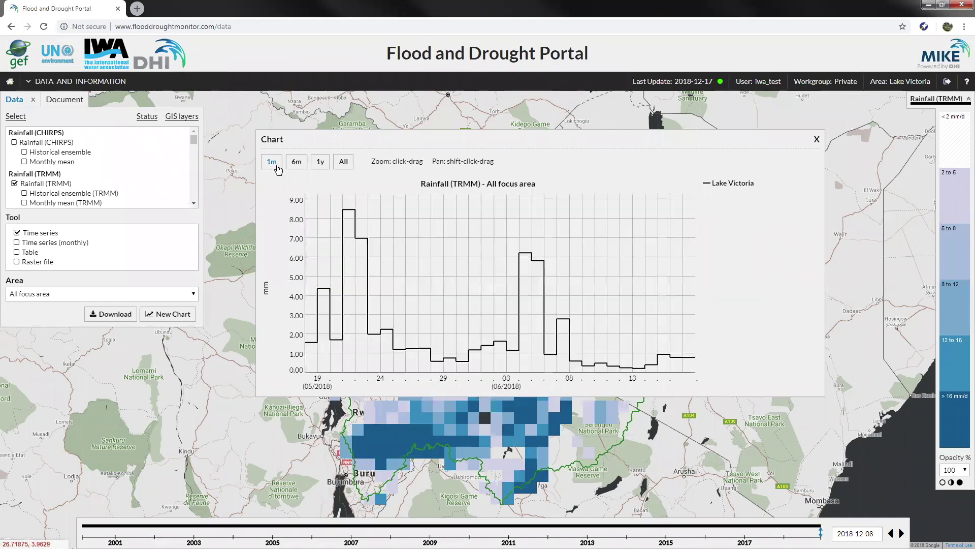
{"action": "left_click", "coordinate": [299, 163]}
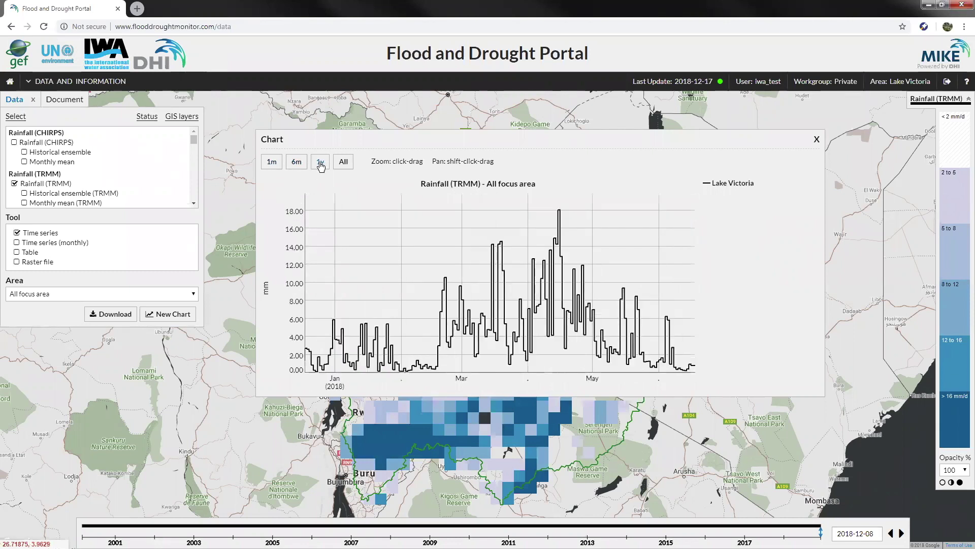
{"action": "left_click", "coordinate": [321, 163]}
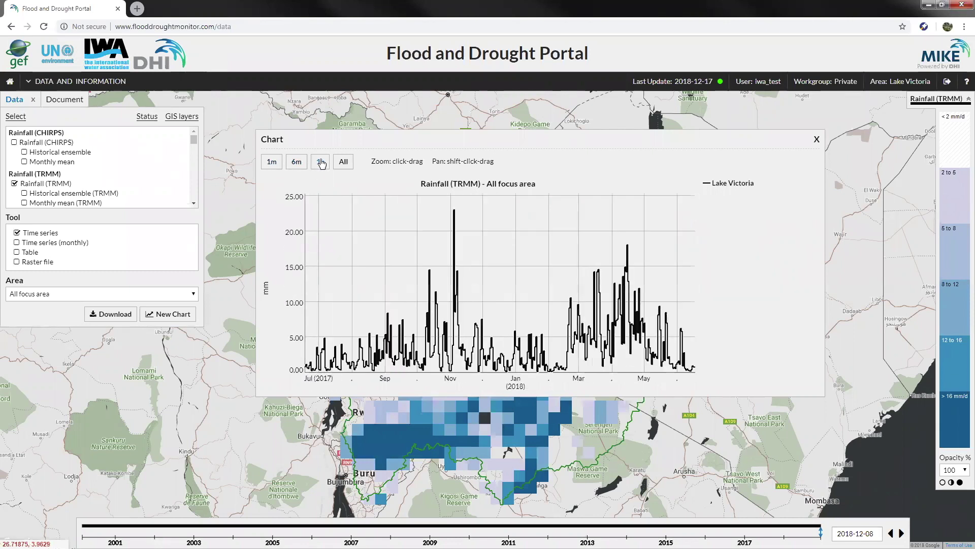
{"action": "left_click", "coordinate": [344, 164]}
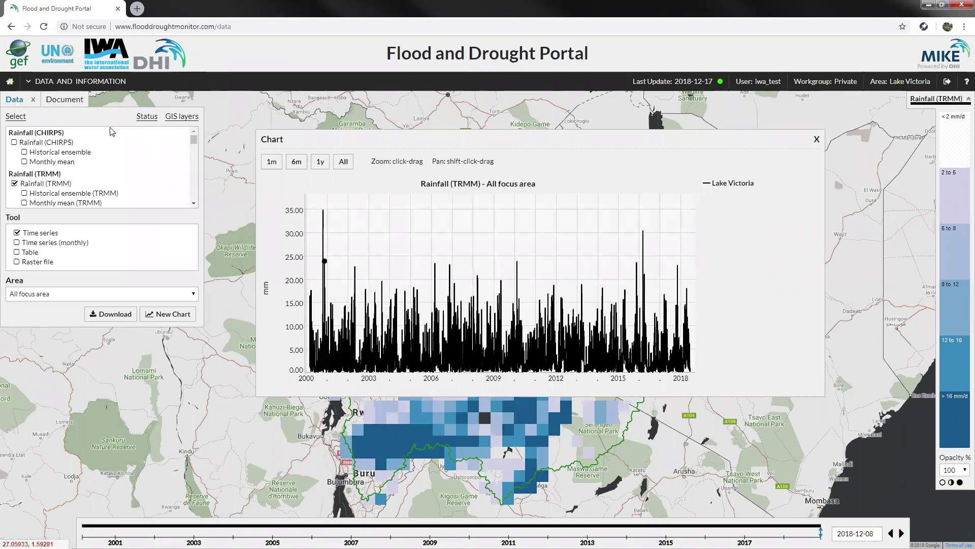
Review the update status of the datasets and the GIS layers, and close the rainfall chart
{"action": "left_click", "coordinate": [147, 117]}
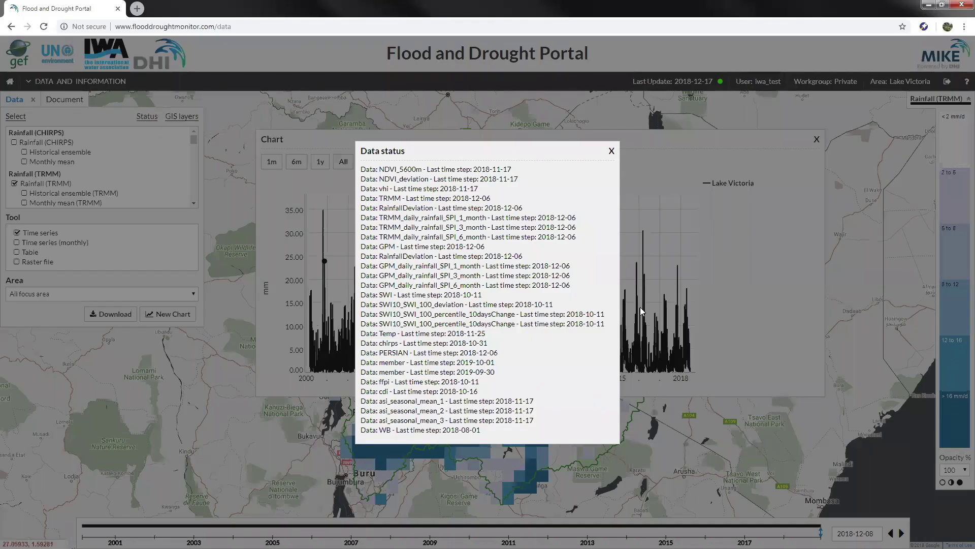
{"action": "left_click", "coordinate": [613, 153]}
{"action": "left_click", "coordinate": [177, 120]}
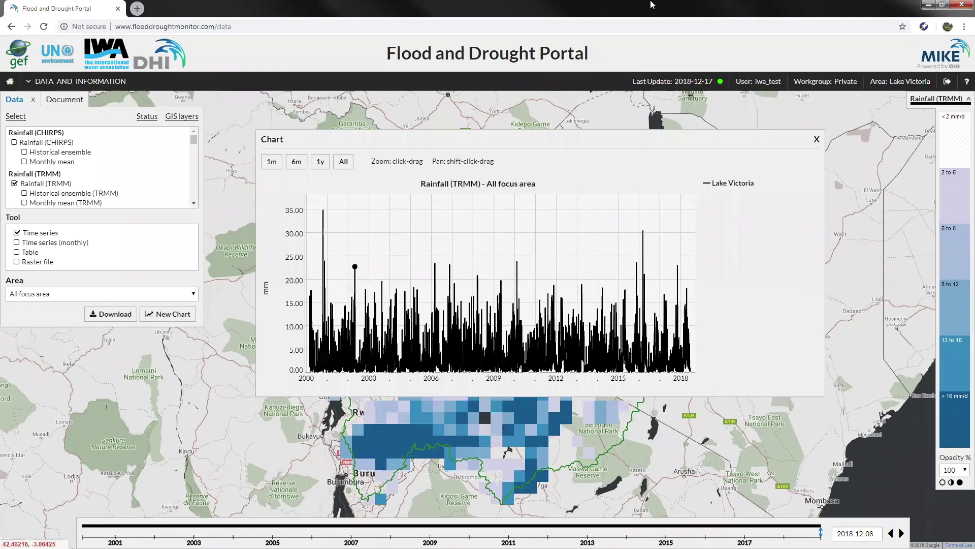
{"action": "left_click", "coordinate": [816, 140]}
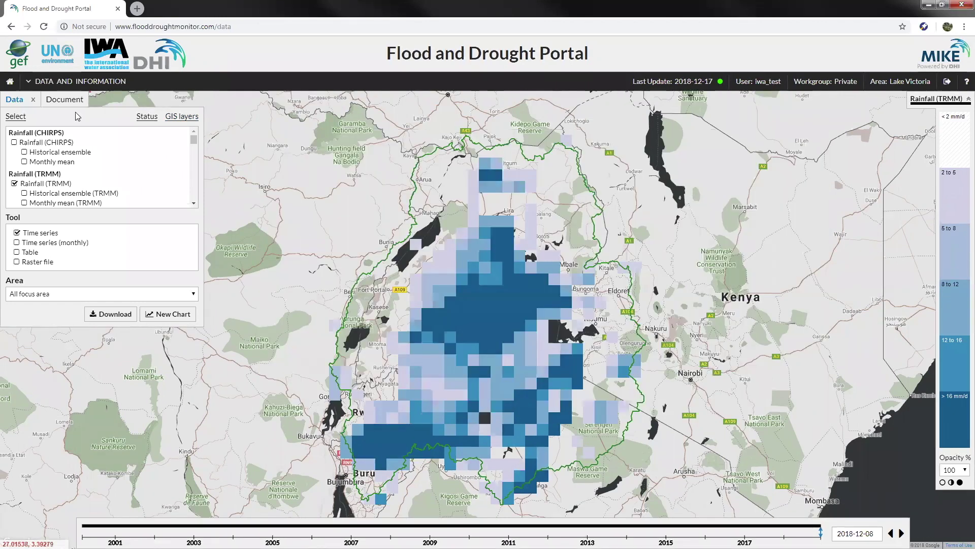
Look through the report documents, and return to the datasets to read the descriptions of the CHIRPS and TRMM rainfall data
{"action": "left_click", "coordinate": [61, 101]}
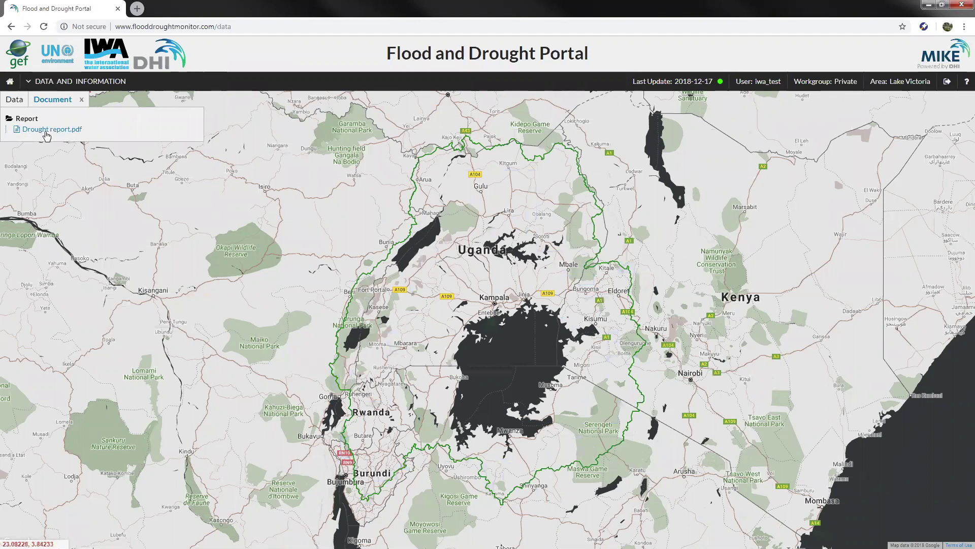
{"action": "left_click", "coordinate": [14, 101]}
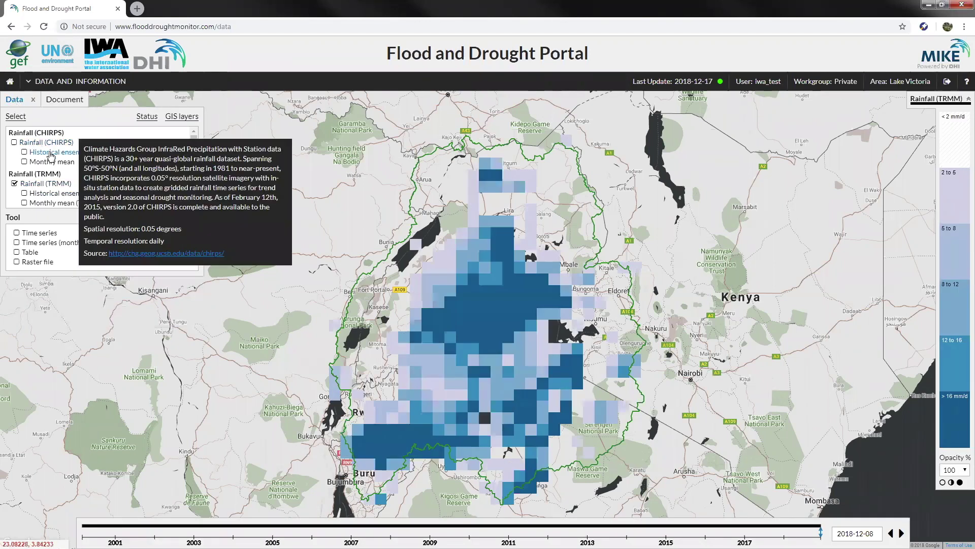
{"action": "mouse_move", "coordinate": [51, 156]}
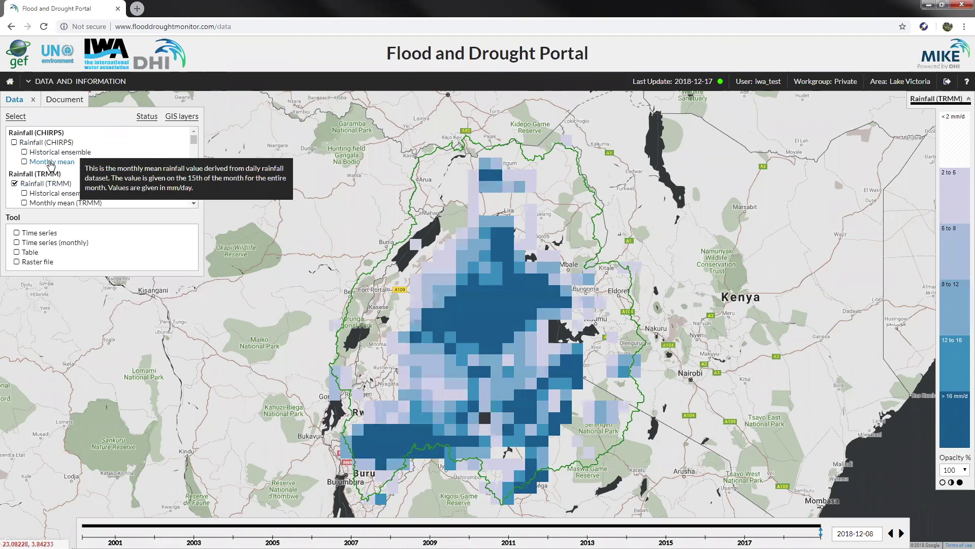
{"action": "mouse_move", "coordinate": [47, 185]}
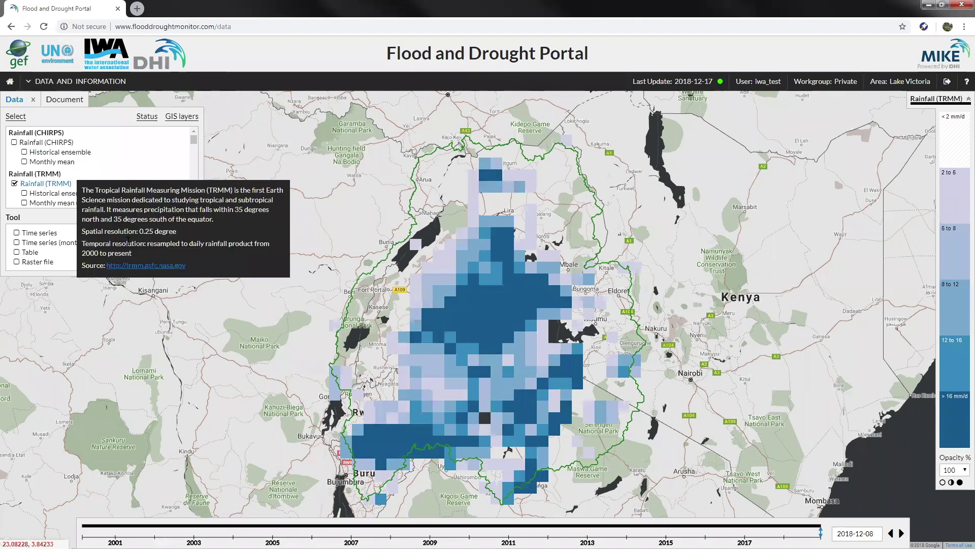